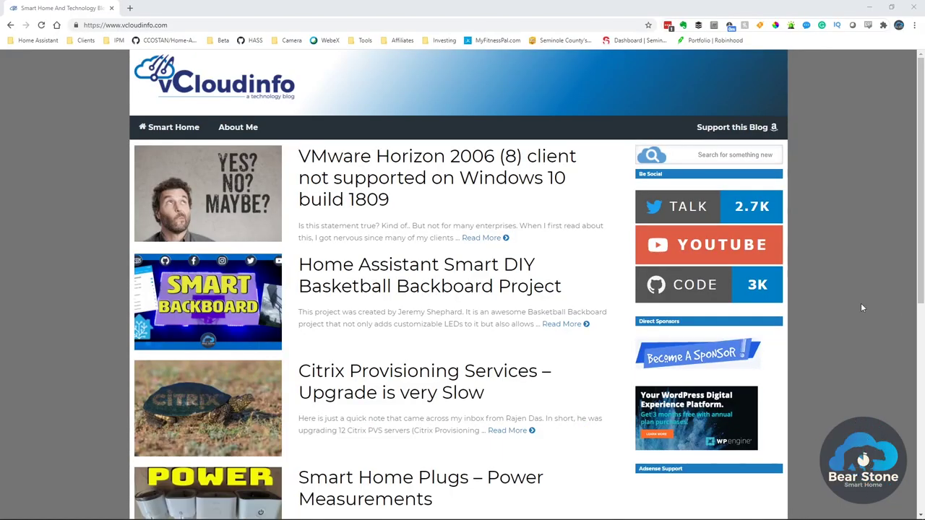
# Step: Load the Home Assistant website and open the 0.115 release notes
pyautogui.click(183, 26)
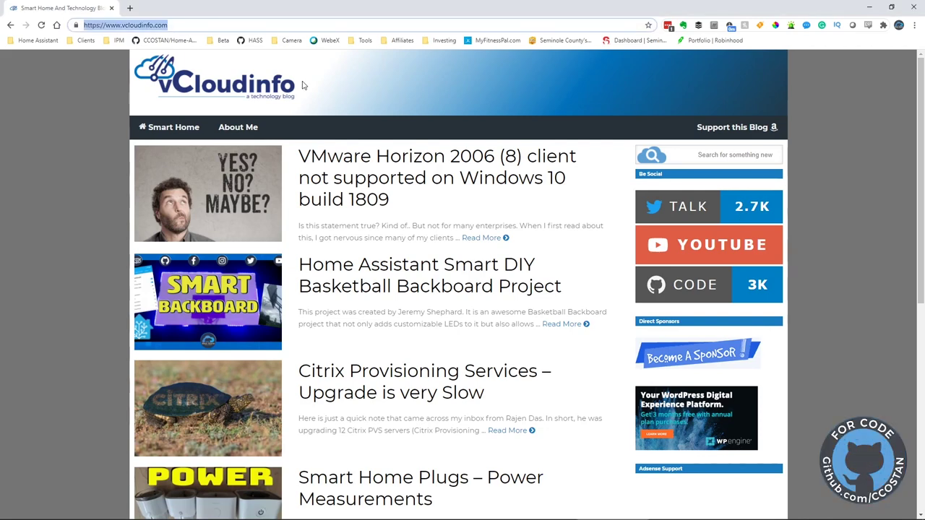
pyautogui.write('home')
pyautogui.press('Return')
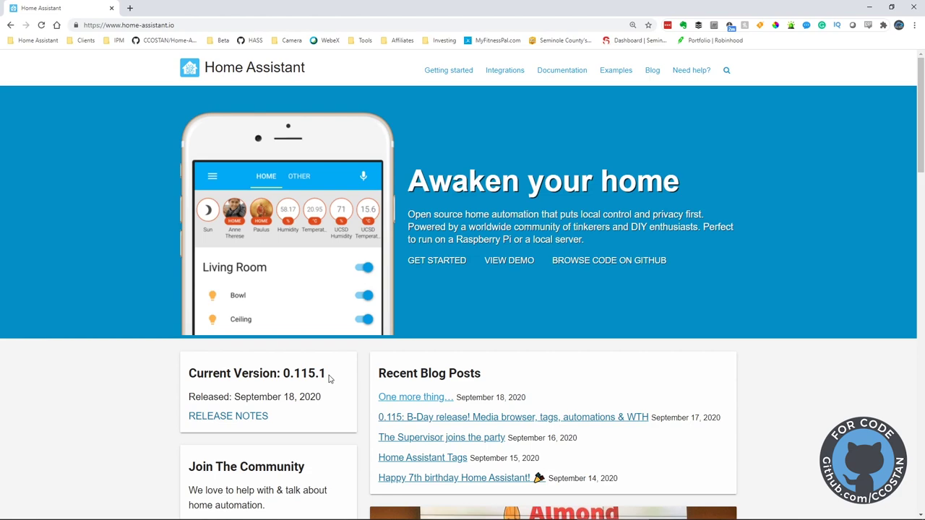
pyautogui.click(264, 417)
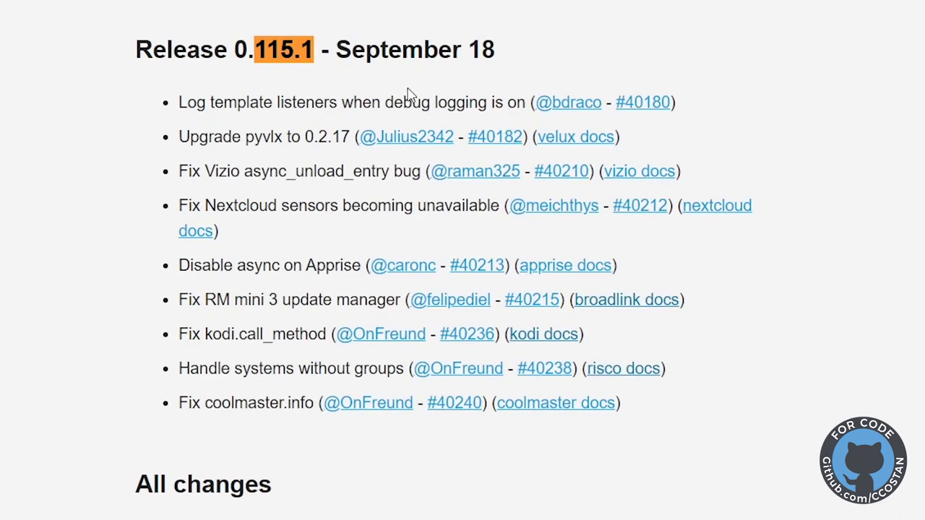
# Step: Highlight part of the Release 0.115.1 changelog, then return to the server terminal
pyautogui.moveTo(217, 102); pyautogui.dragTo(306, 102)
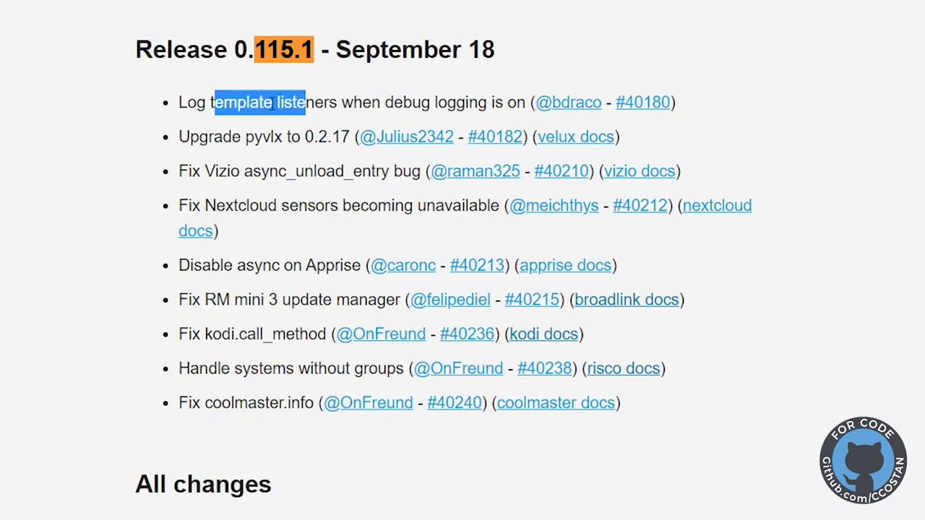
pyautogui.click(723, 111)
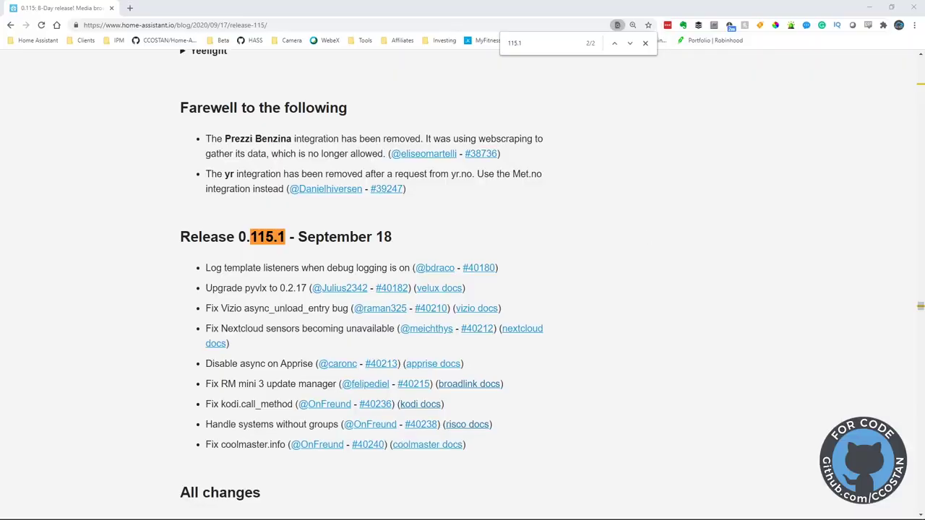
pyautogui.hotkey('alt', 'Tab')
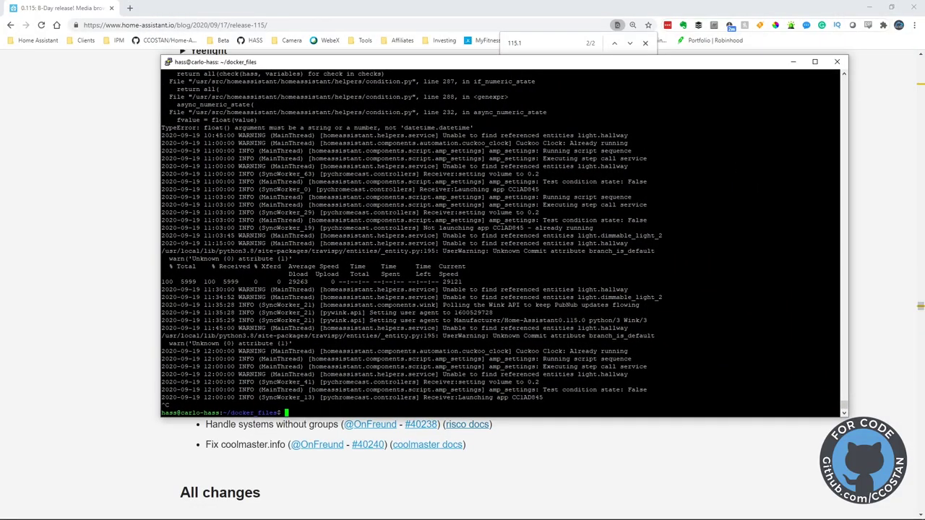
# Step: List docker_files, print HAUpdate.sh, and run ./HAUpdate.sh to start the update
pyautogui.write('harestart ')
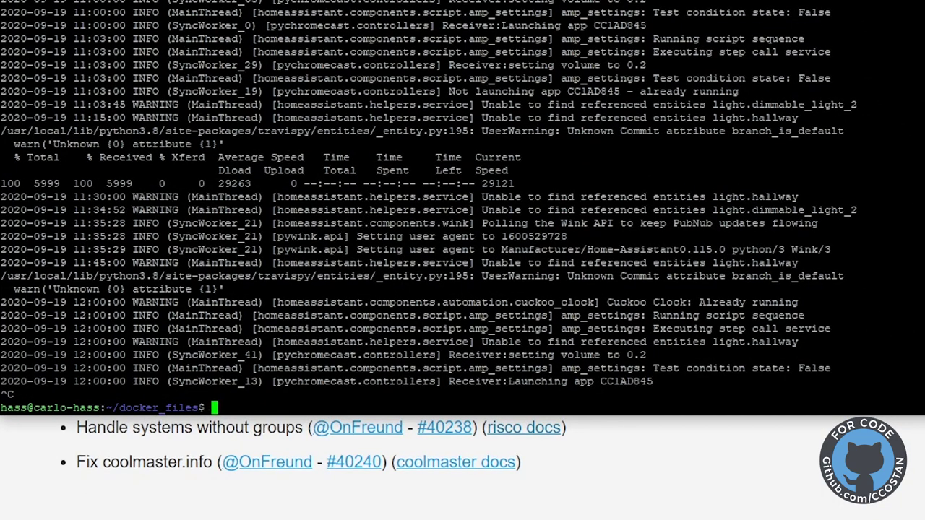
pyautogui.write('ls')
pyautogui.press('Return')
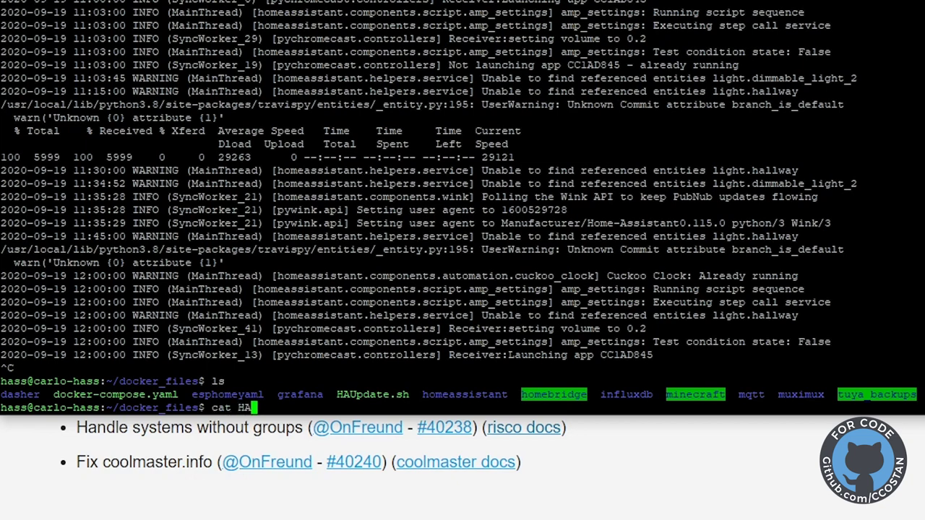
pyautogui.press('Return')
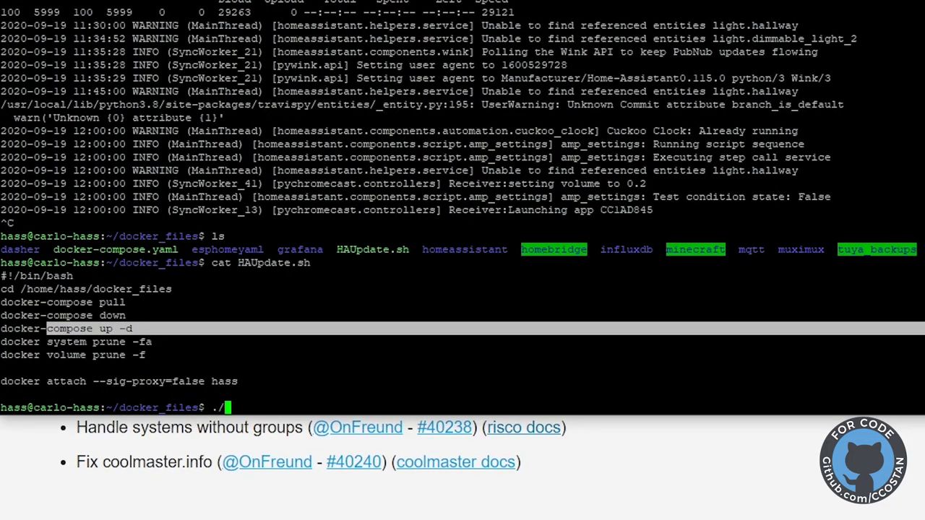
pyautogui.press('Return')
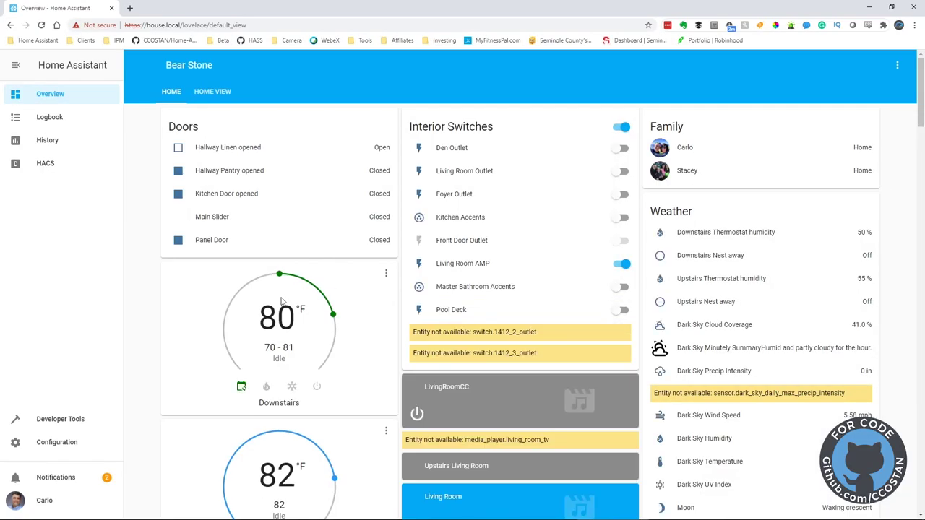
# Step: Open Home Assistant's Developer Tools page, then switch back to the PuTTY terminal
pyautogui.scroll(-3, 281, 300)
pyautogui.scroll(3, 282, 300)
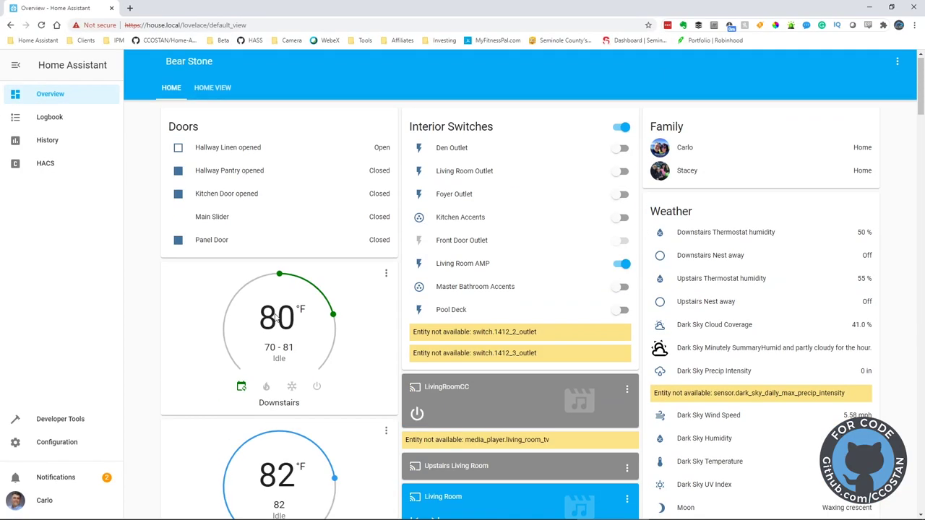
pyautogui.click(57, 422)
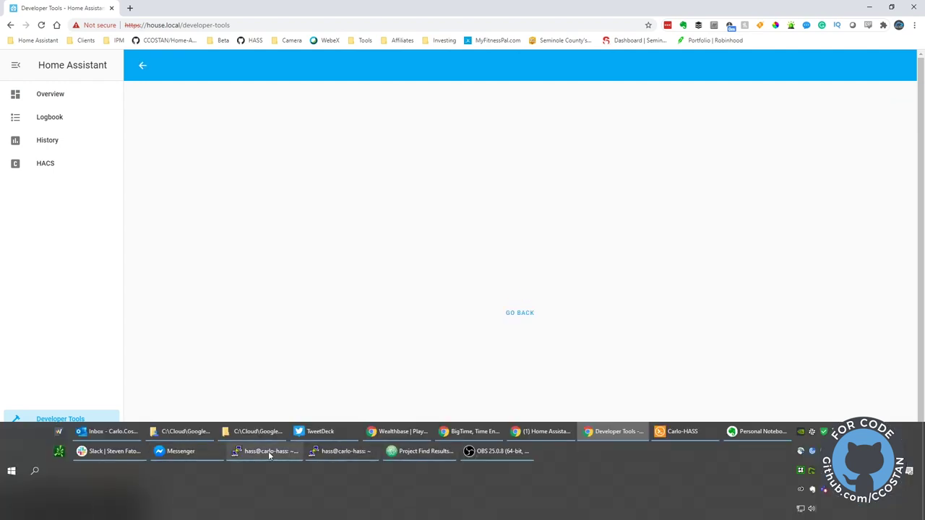
pyautogui.click(269, 454)
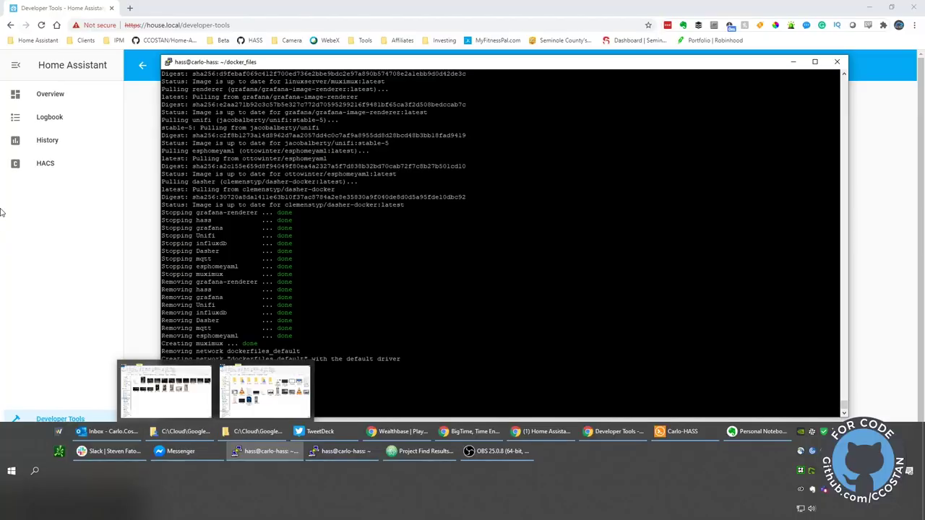
# Step: Open docker-compose.yaml from the server's docker_files share in Notepad++
pyautogui.moveTo(2, 215)
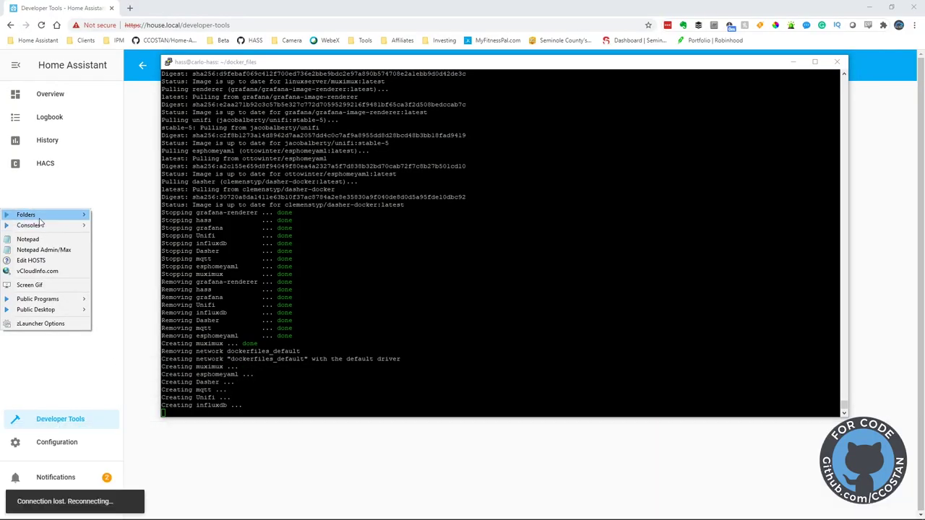
pyautogui.moveTo(40, 219)
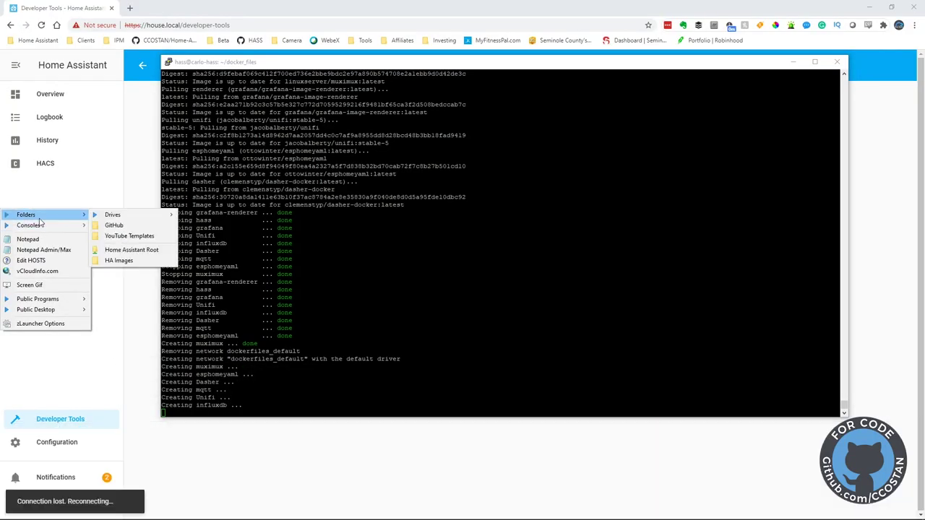
pyautogui.click(138, 261)
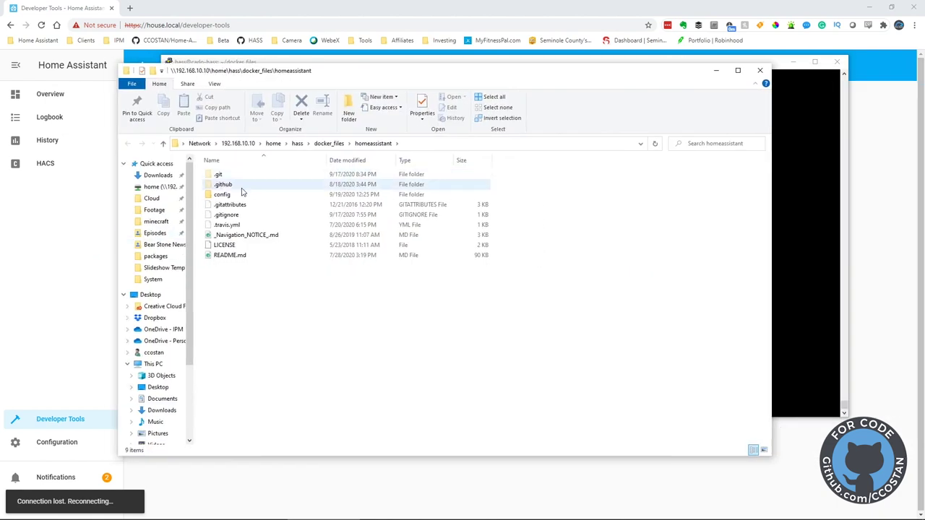
pyautogui.click(328, 143)
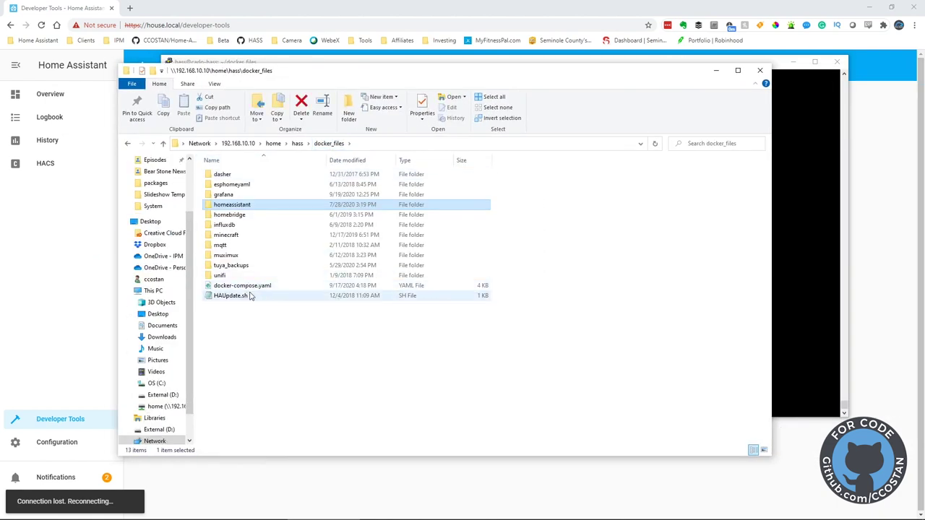
pyautogui.click(243, 286)
pyautogui.rightClick(244, 289)
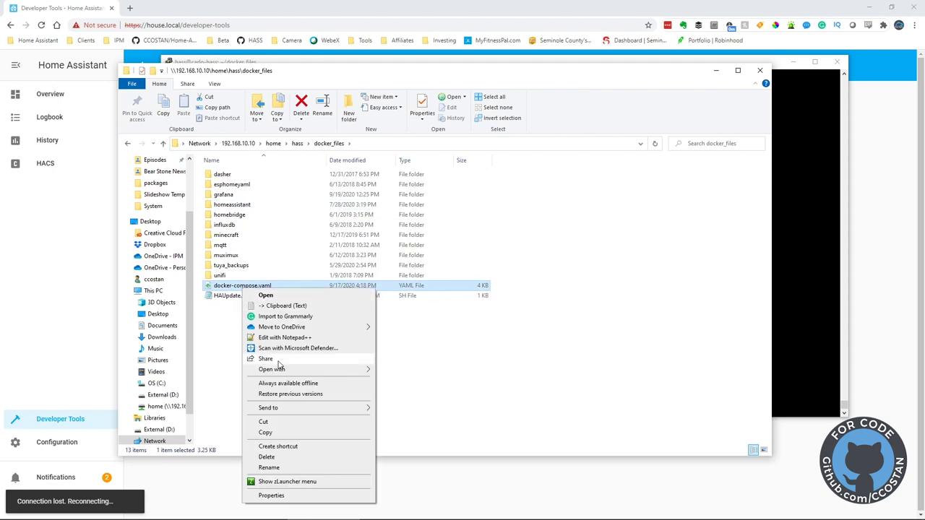
pyautogui.click(282, 338)
pyautogui.click(161, 349)
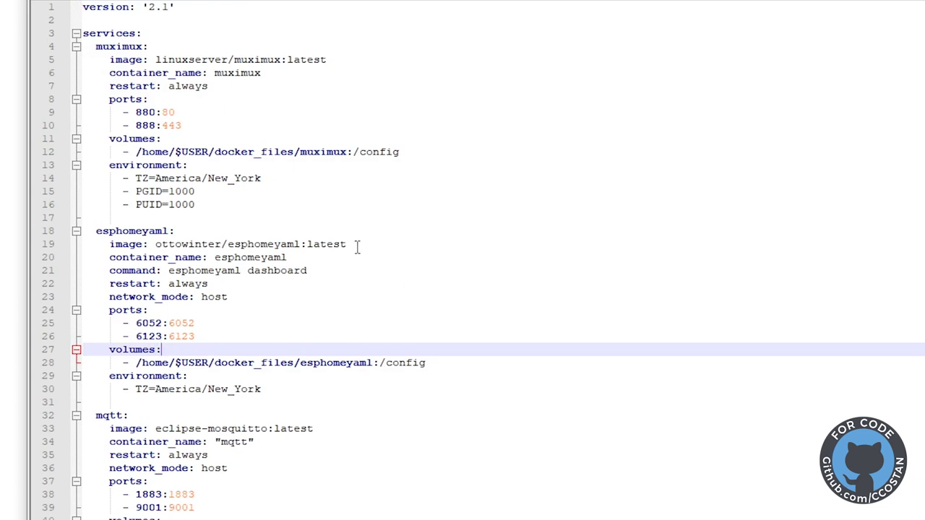
# Step: Highlight the home-assistant service's latest image tag, contrasted with the pinned 0.113.0 line
pyautogui.moveTo(357, 247); pyautogui.dragTo(305, 246)
pyautogui.scroll(-14, 305, 246)
pyautogui.click(305, 246)
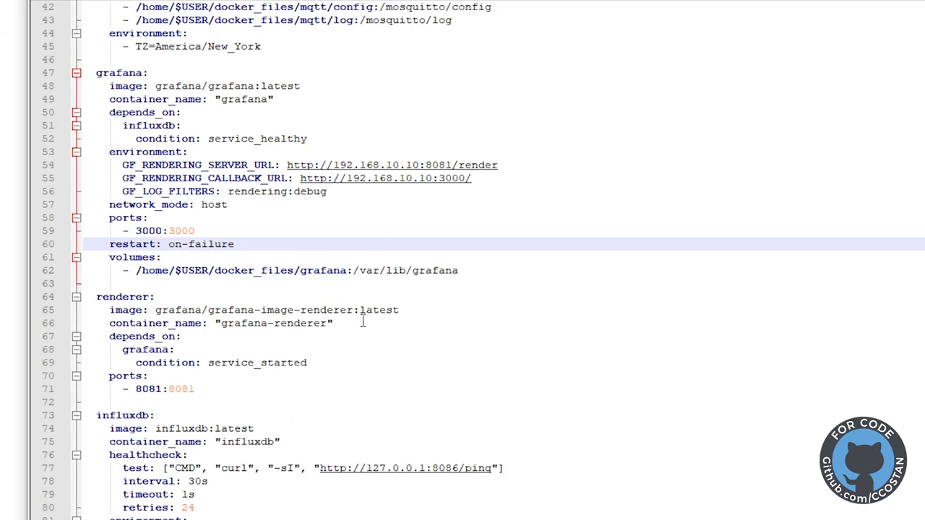
pyautogui.press('pagedown')
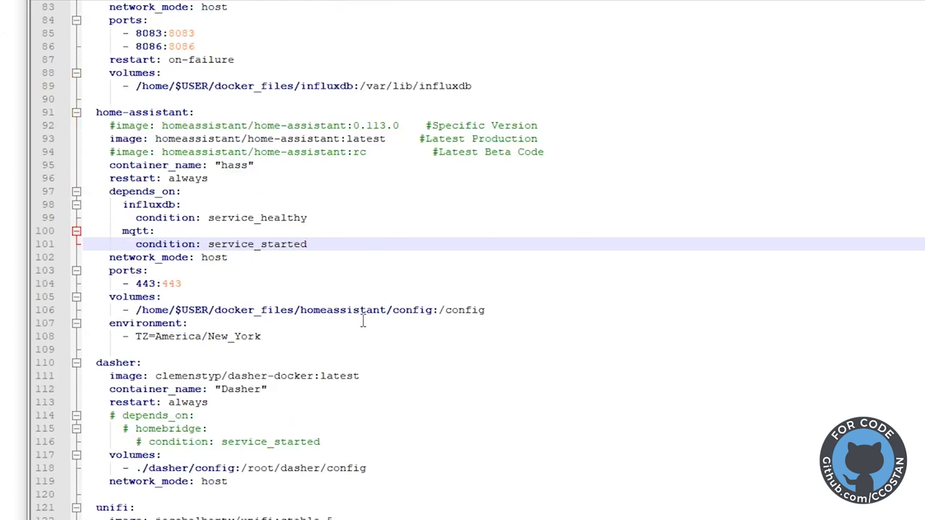
pyautogui.click(405, 125)
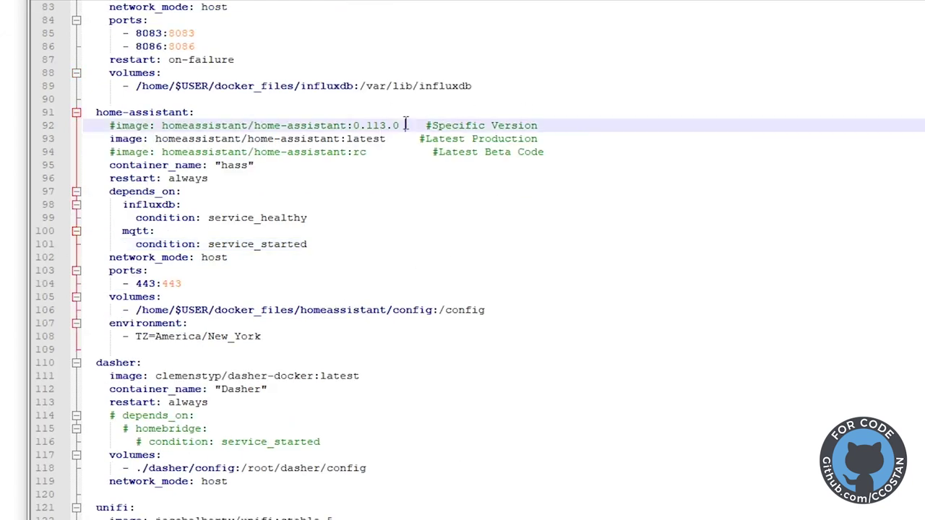
pyautogui.moveTo(403, 138); pyautogui.dragTo(326, 152)
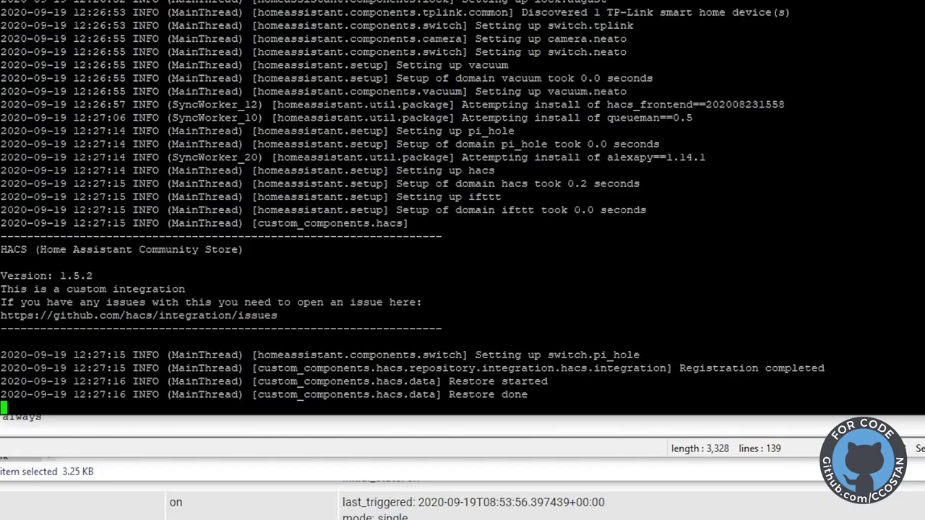
# Step: Review the PuTTY update output: containers recreated, old image deleted, Home Assistant restarted
pyautogui.scroll(20, 462, 205)
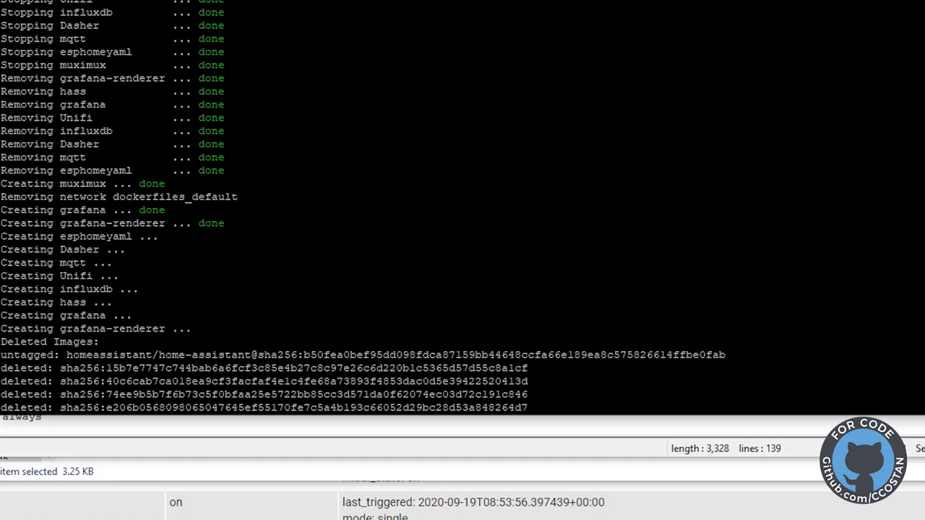
pyautogui.scroll(-10, 462, 206)
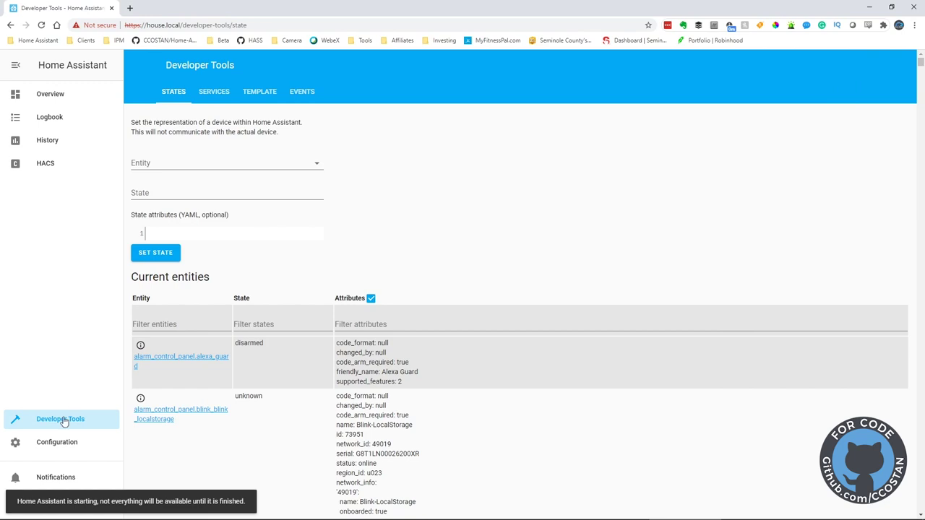
# Step: Open Configuration > Info, showing Home Assistant 0.115.1 with frontend 20200917.1
pyautogui.click(49, 442)
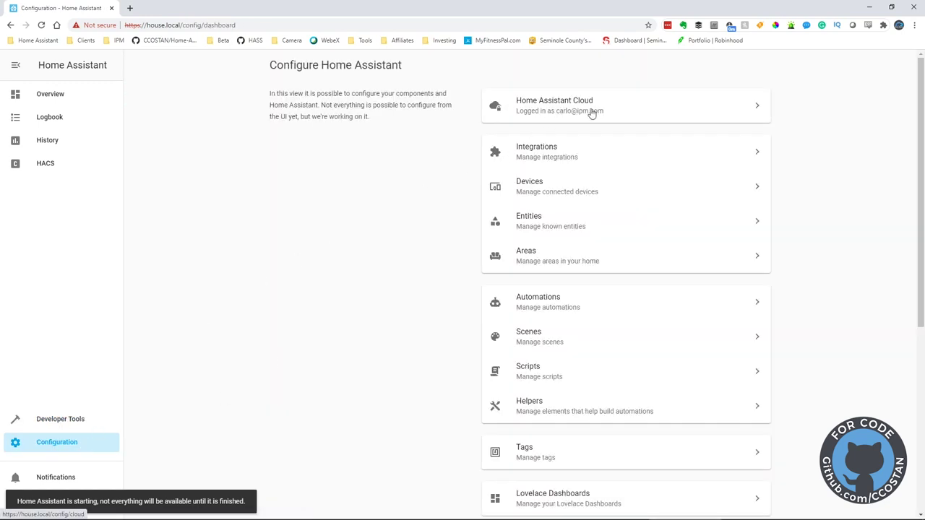
pyautogui.scroll(-5, 567, 386)
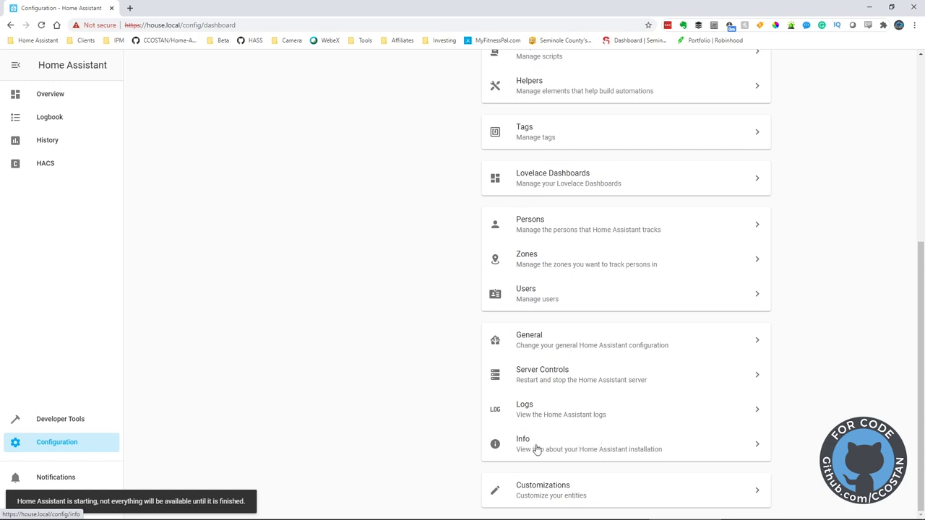
pyautogui.click(537, 450)
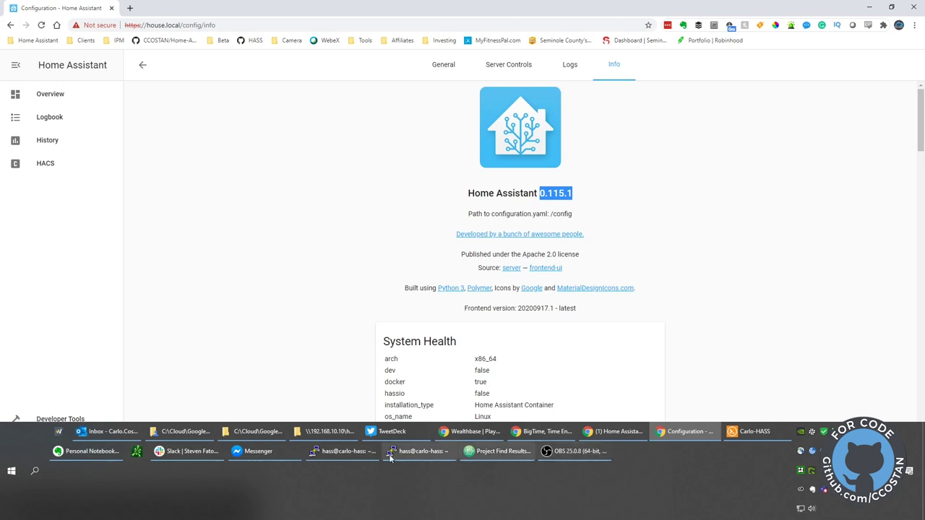
pyautogui.moveTo(415, 452)
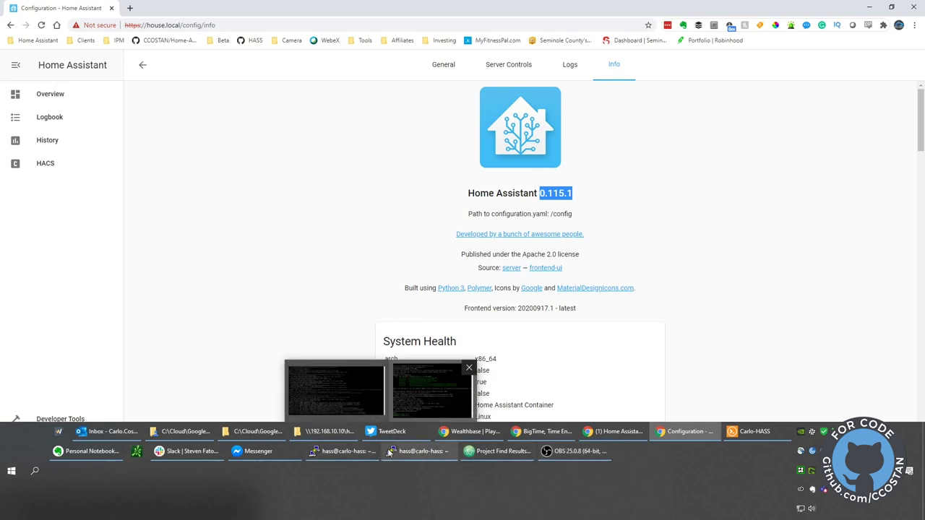
# Step: Bring the hass PuTTY terminal forward, showing Home Assistant initialized in 76.91s
pyautogui.click(346, 398)
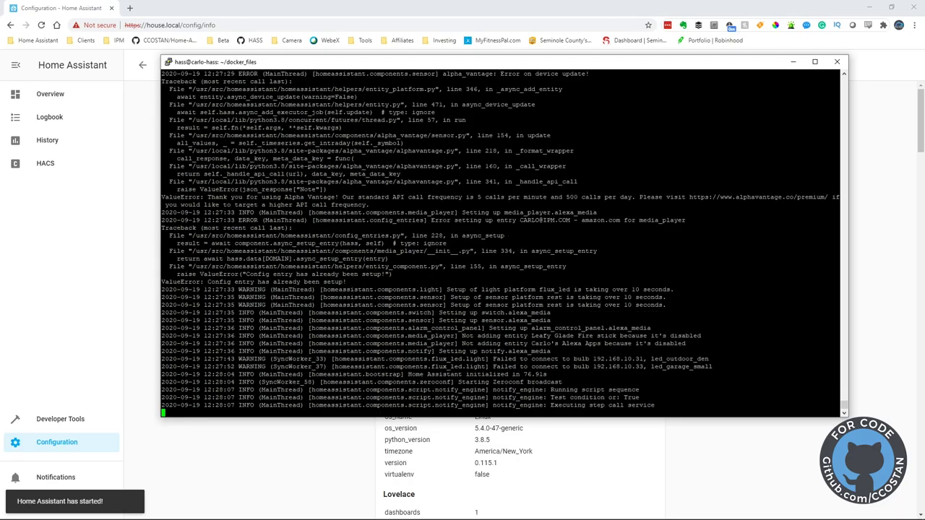